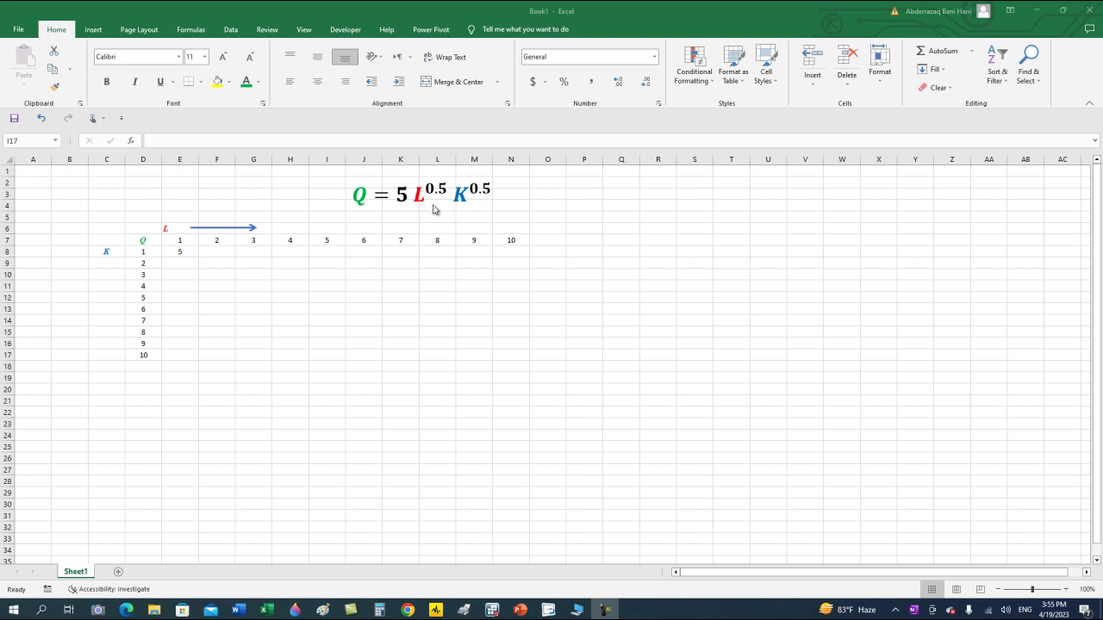
- Duplicate the blue L arrow and set the copy pointing straight down beside the K values
key(alt+Tab)
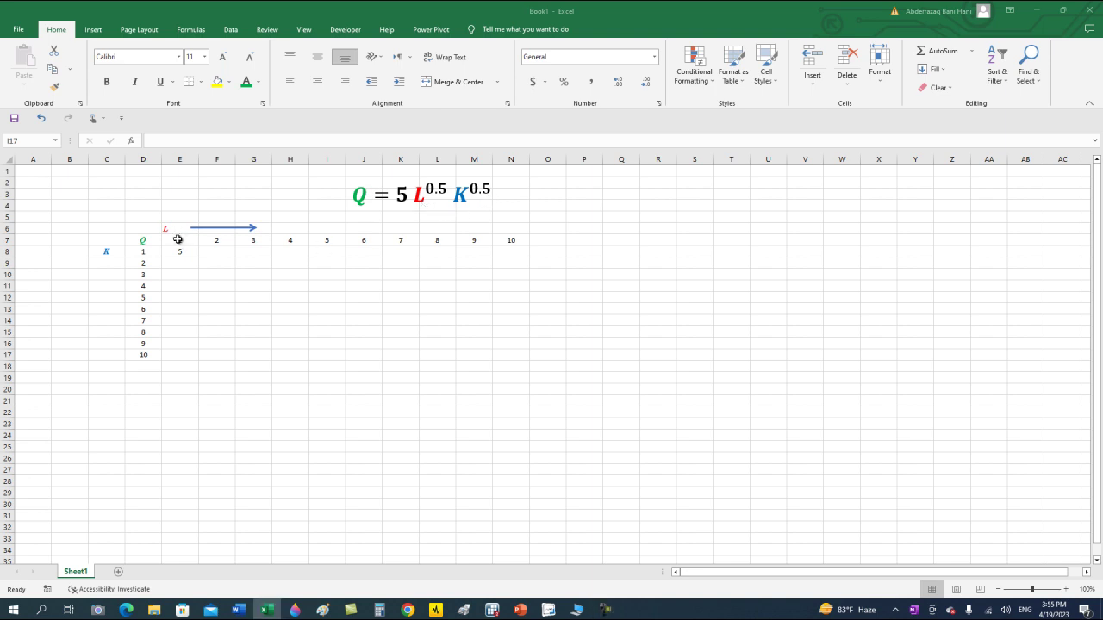
drag(176, 240, 498, 239)
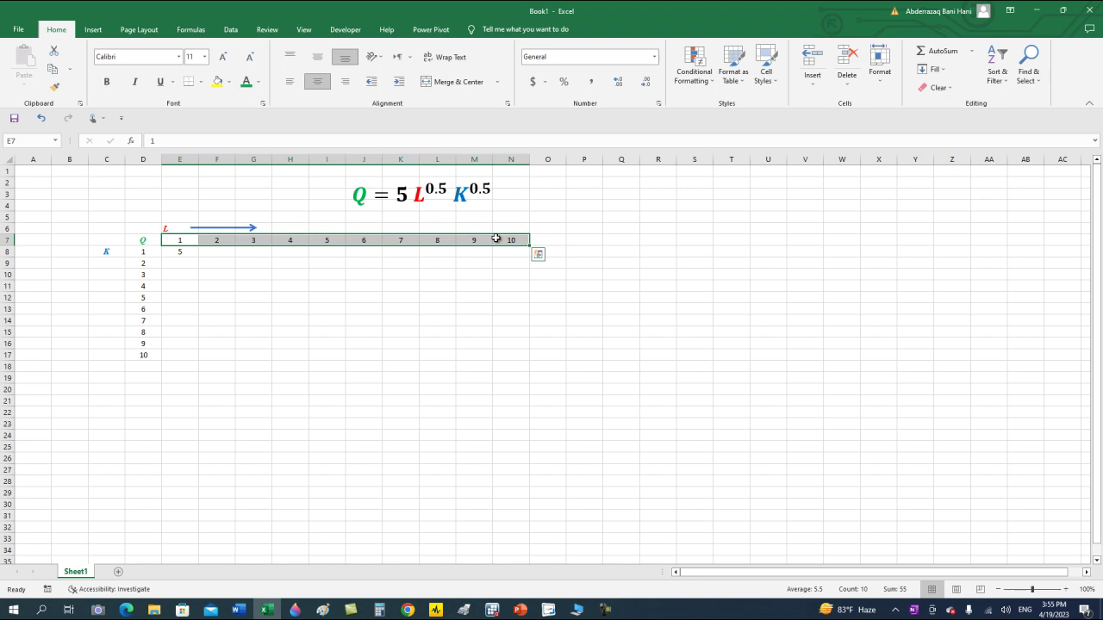
click(217, 229)
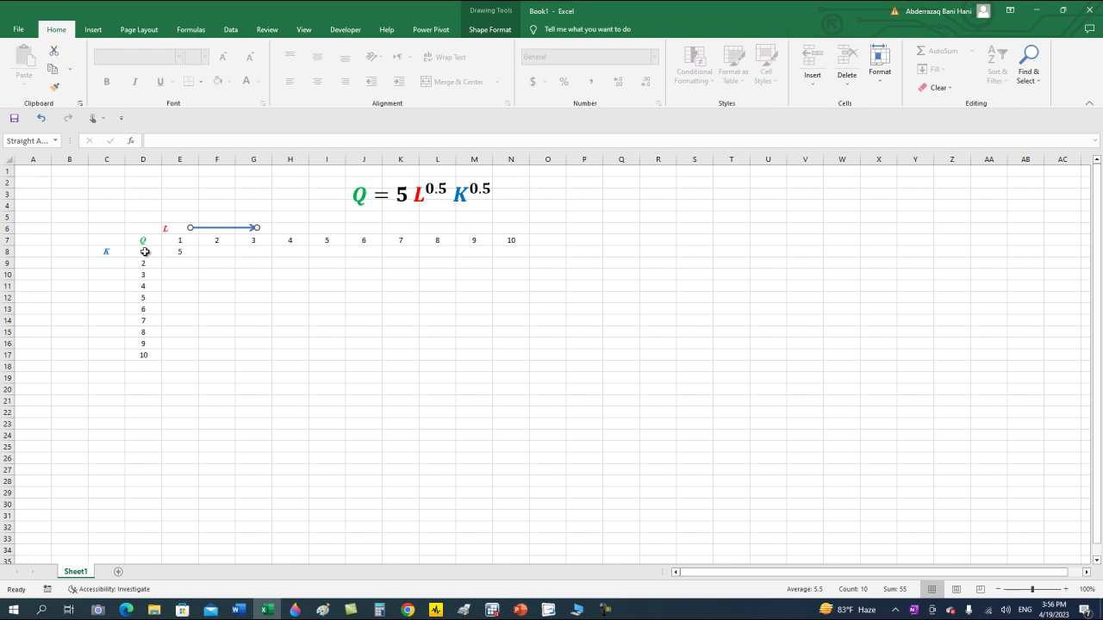
drag(179, 240, 497, 241)
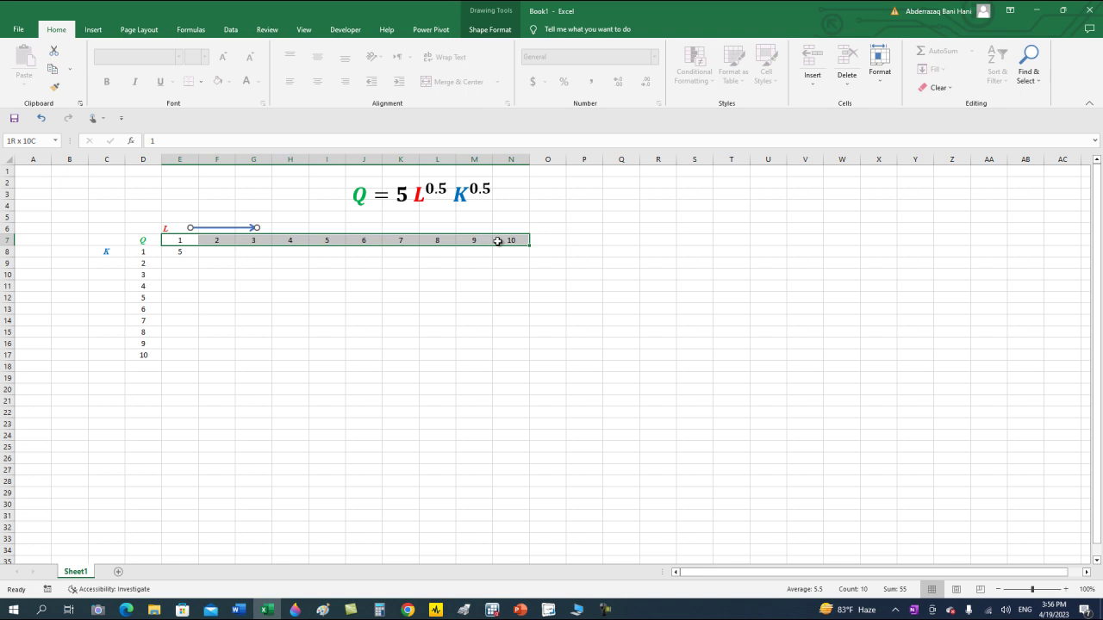
drag(497, 241, 497, 242)
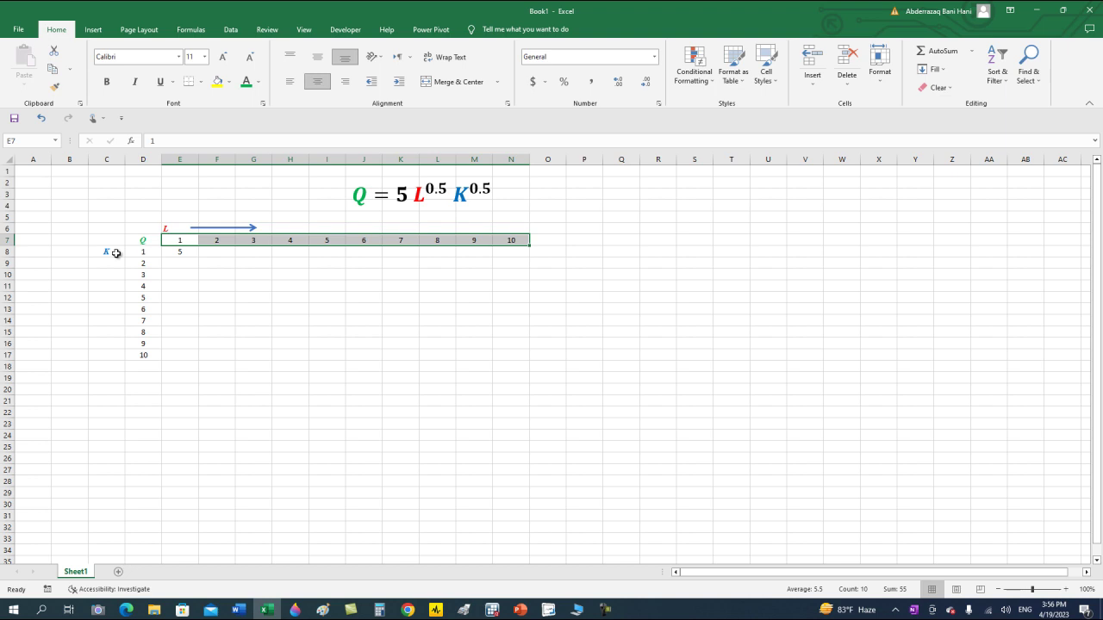
click(115, 251)
click(211, 228)
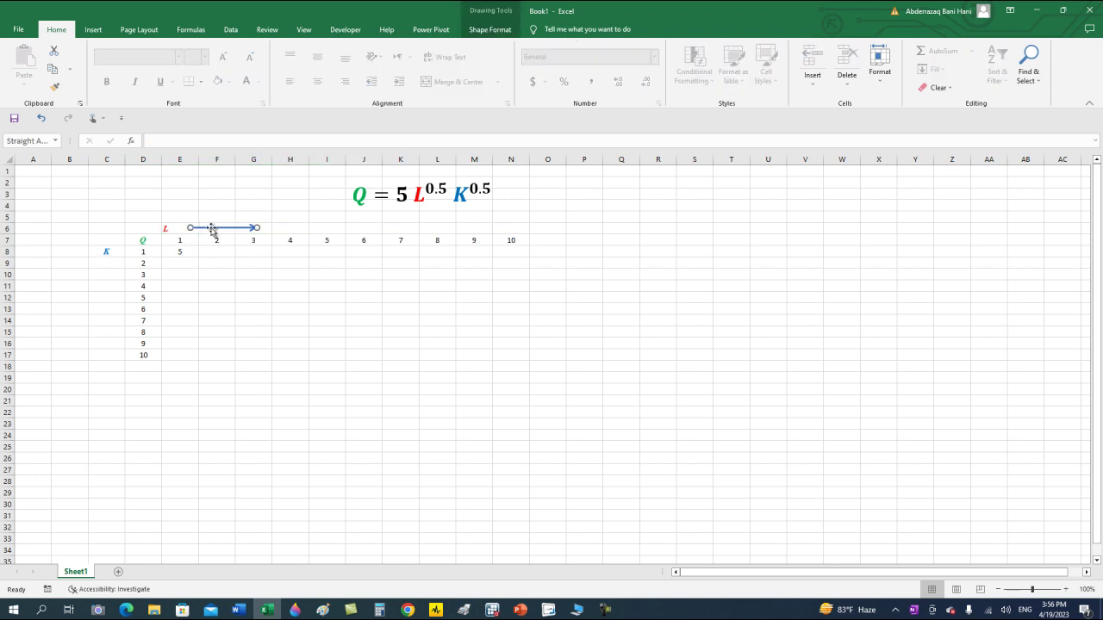
key(ctrl+c)
key(ctrl+v)
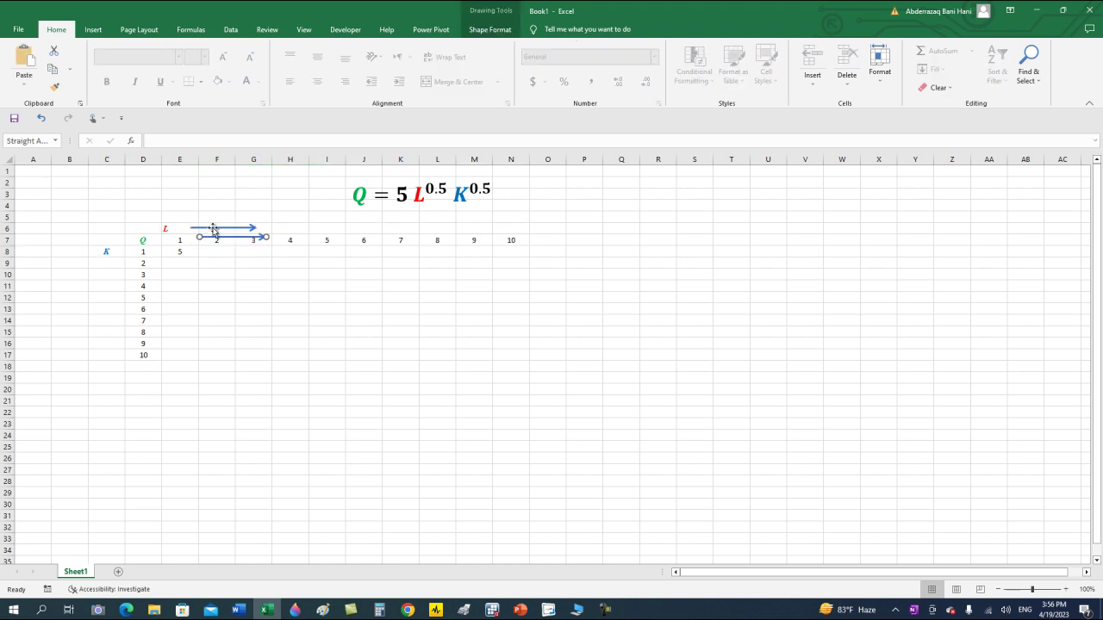
mouse_move(225, 232)
mouse_down()
mouse_move(205, 357)
mouse_move(226, 383)
mouse_move(179, 414)
mouse_move(106, 302)
mouse_up()
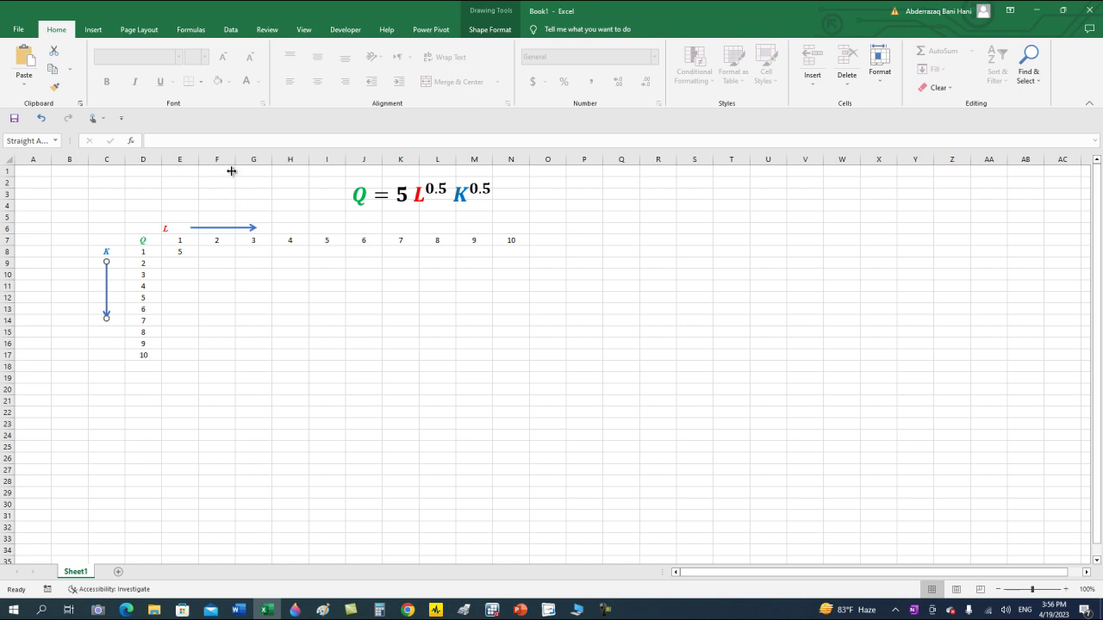
- Give the K arrow a blue outline and the L arrow a red outline
click(479, 31)
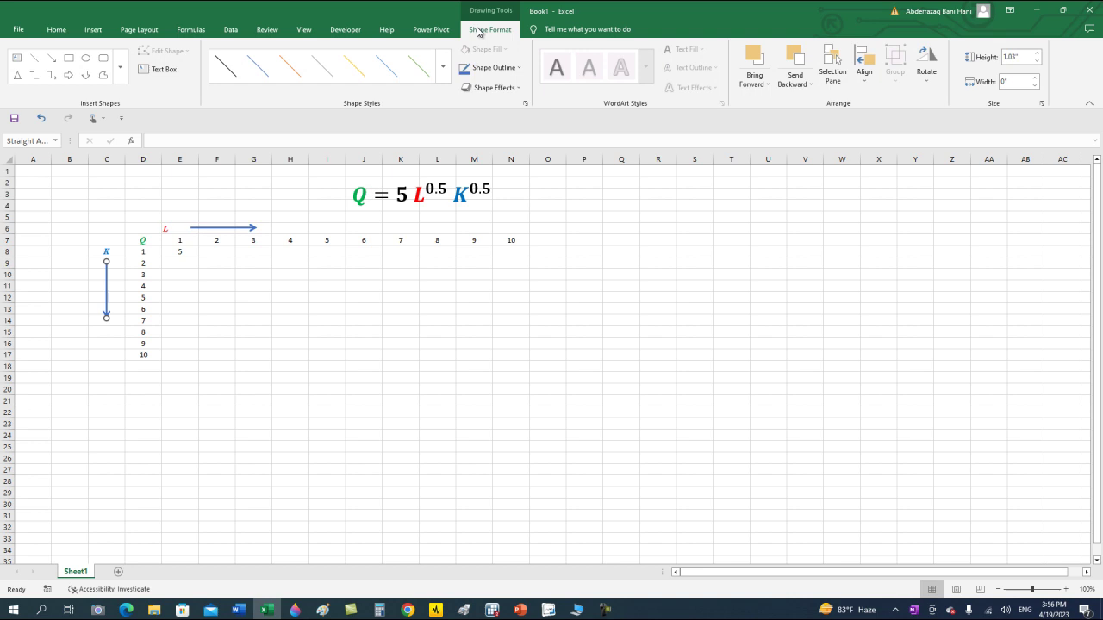
click(493, 70)
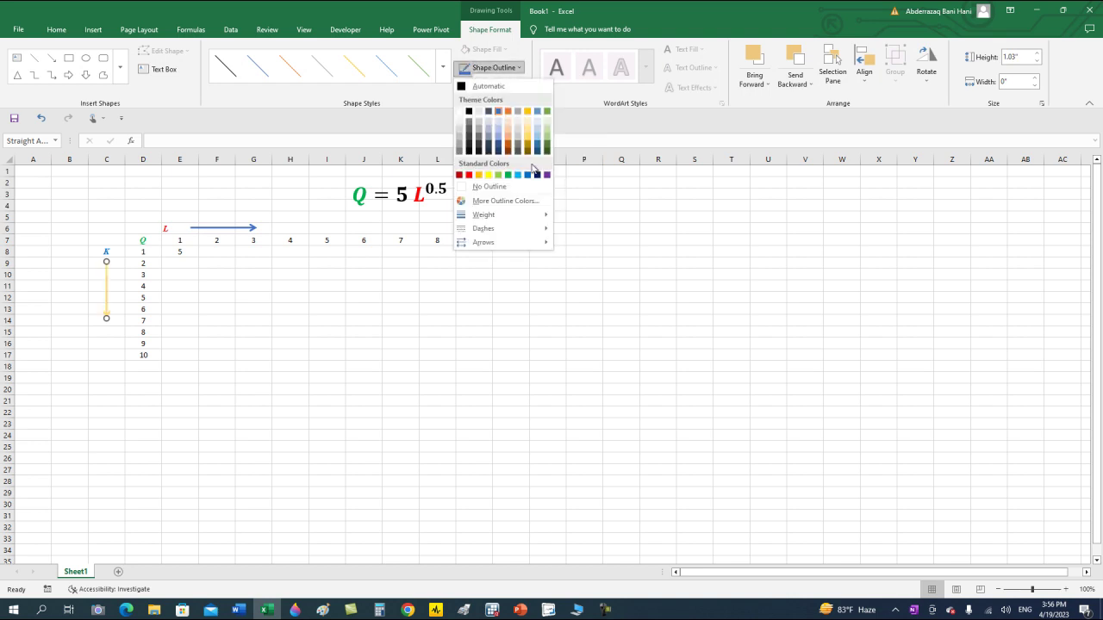
click(531, 177)
click(250, 227)
click(493, 68)
click(469, 176)
click(436, 285)
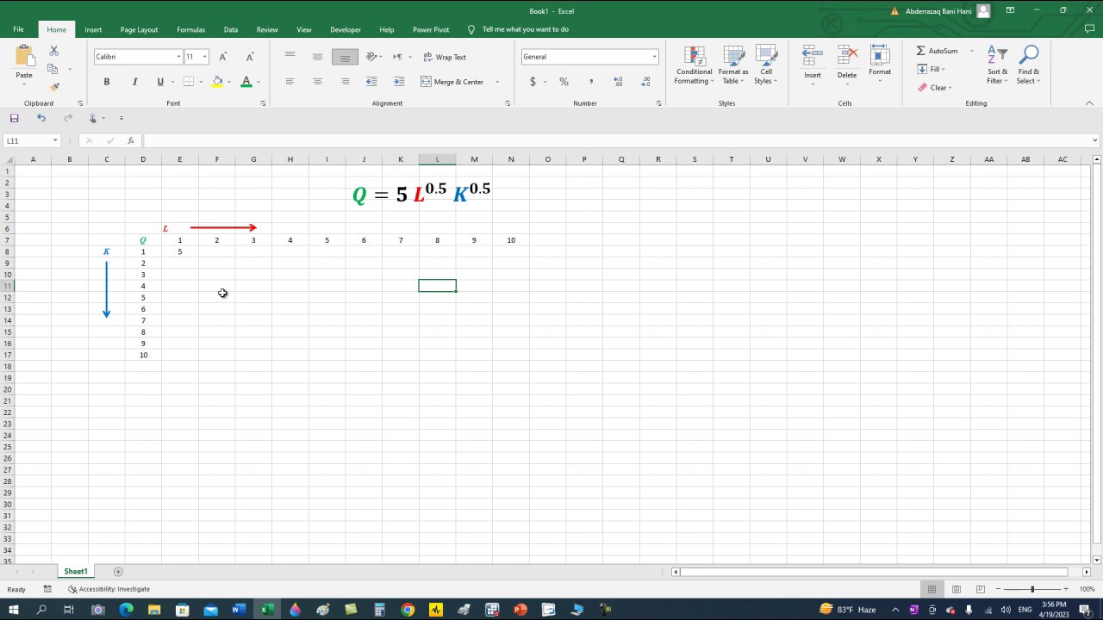
- Left-align the Q label in D7 and copy the red arrow into a short arrow starting at Q
click(153, 242)
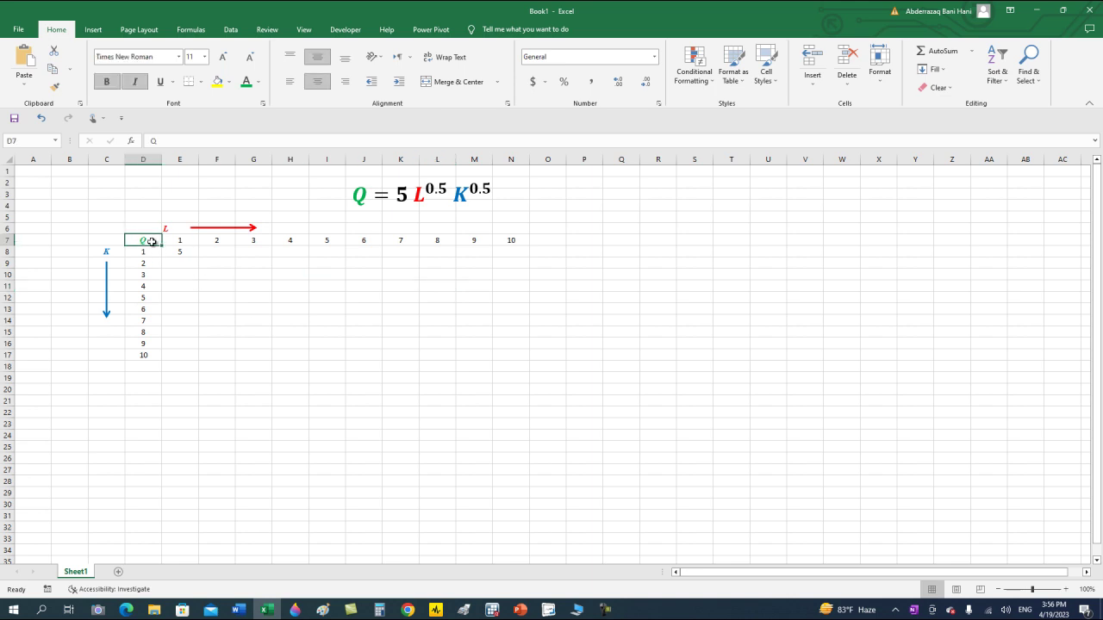
click(290, 81)
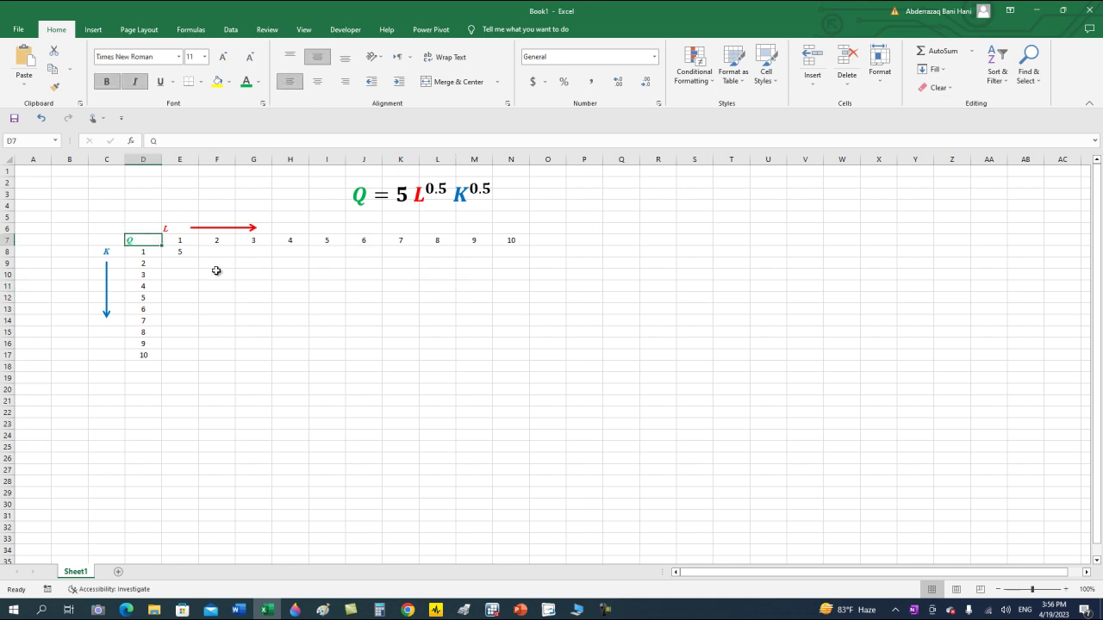
click(223, 228)
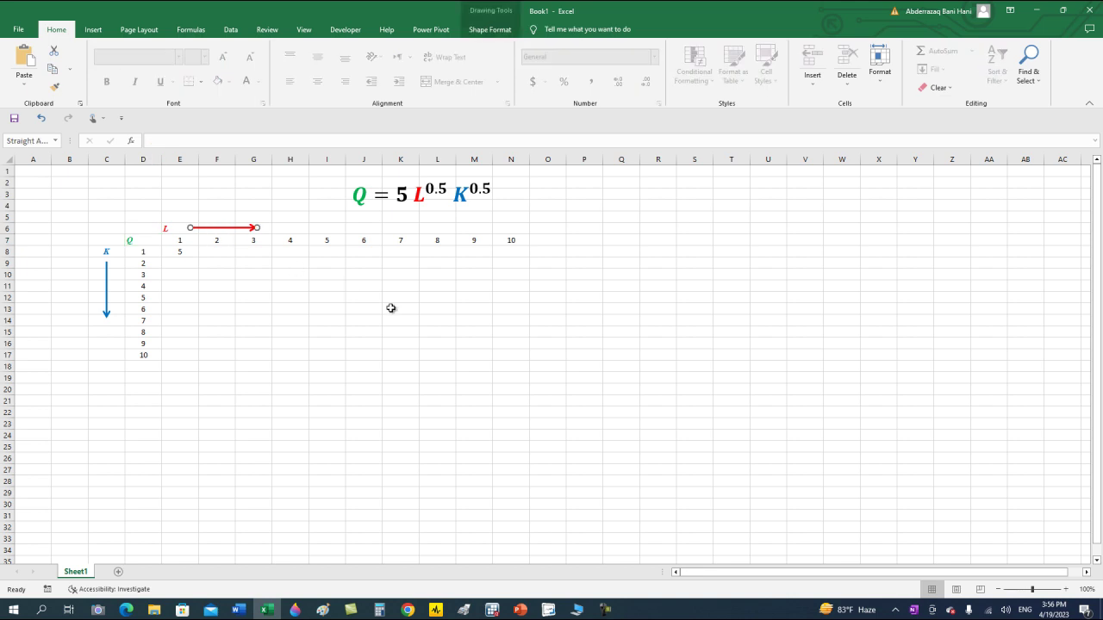
mouse_move(257, 229)
mouse_down()
mouse_move(316, 381)
mouse_move(264, 389)
mouse_move(151, 243)
mouse_up()
click(152, 240)
drag(138, 234, 139, 239)
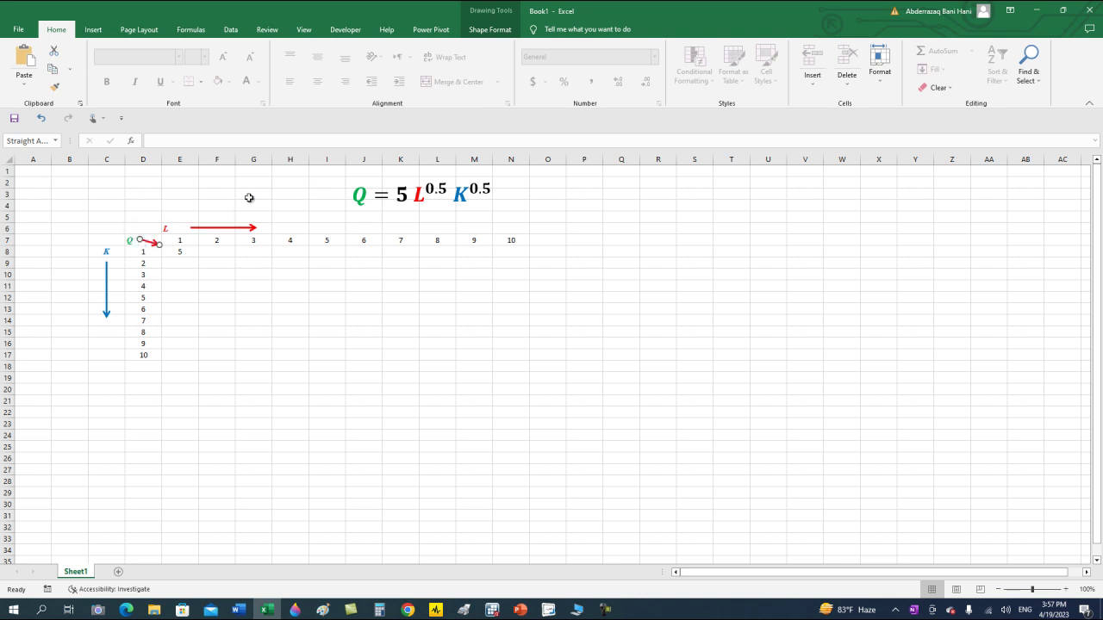
- Make the short Q arrow's outline green, then select the table area from C6
click(483, 31)
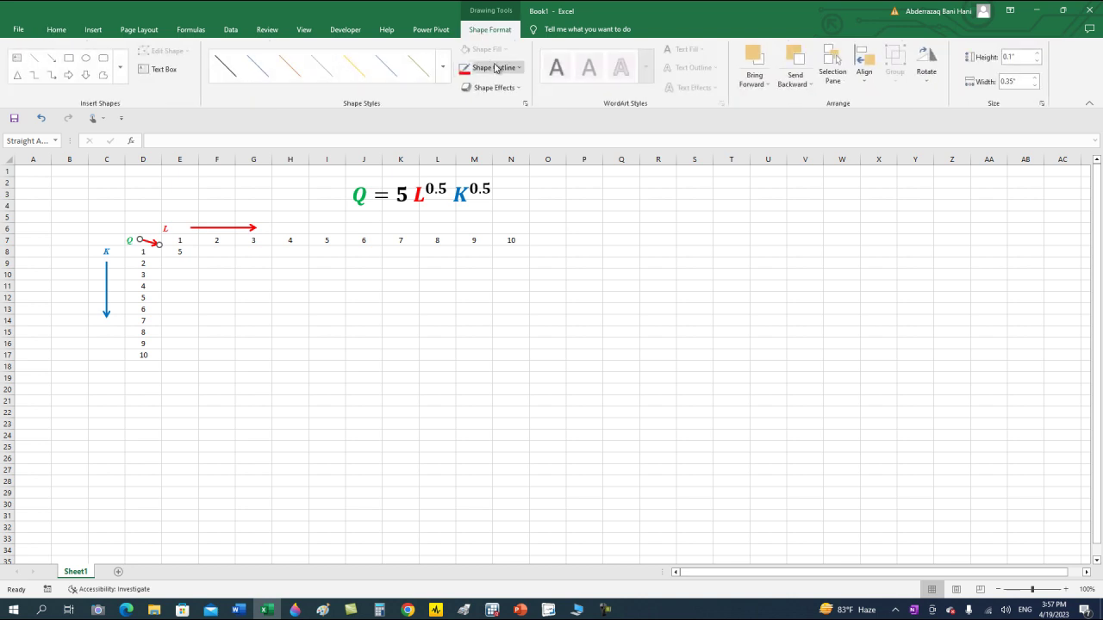
click(489, 67)
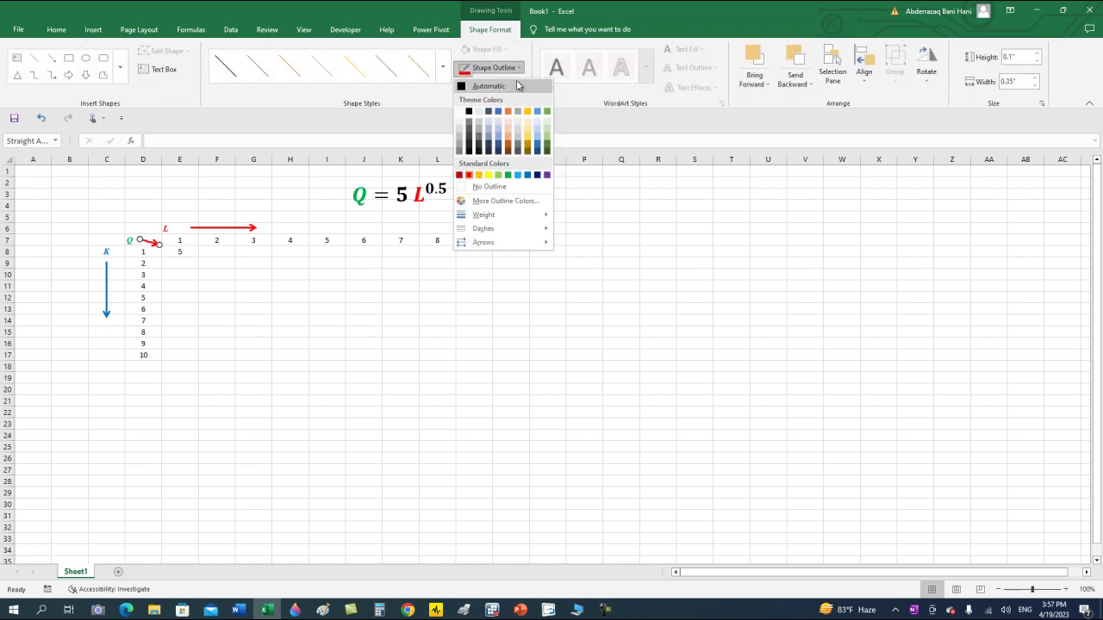
click(510, 176)
click(292, 332)
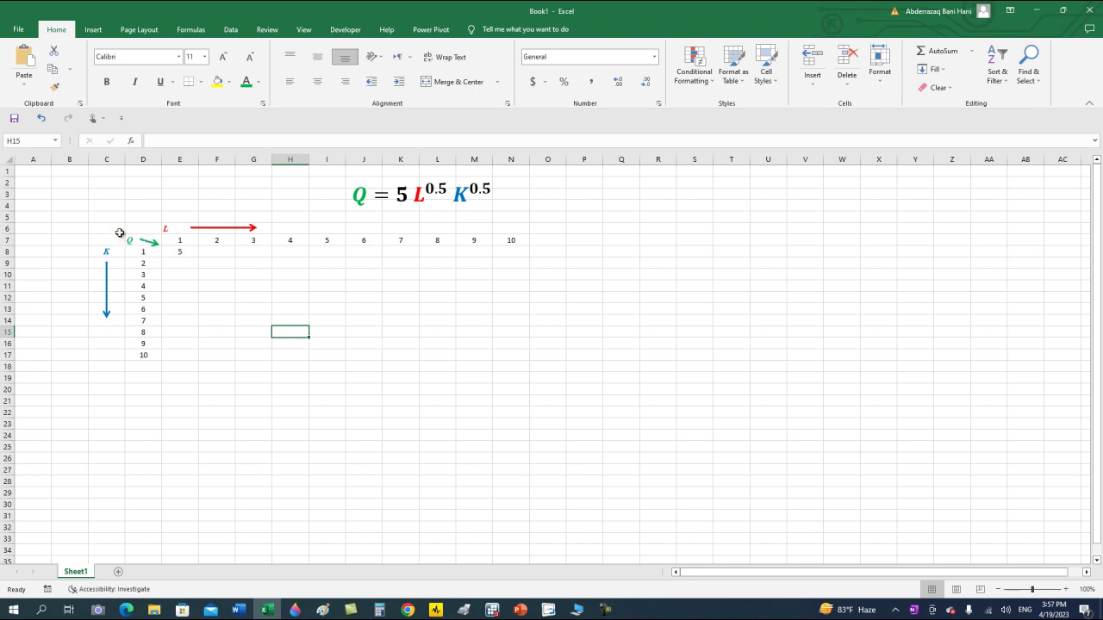
mouse_move(108, 233)
mouse_down()
mouse_move(316, 346)
mouse_move(508, 358)
mouse_up()
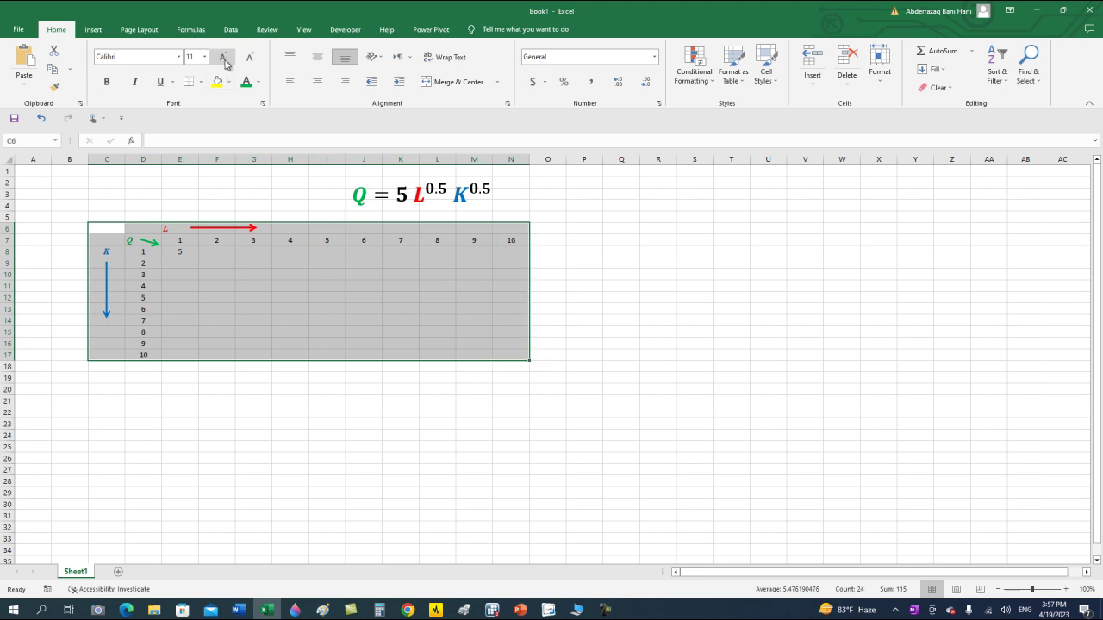
- Raise the C6:N17 table text from 11 to 14 point, then select cell E8
click(225, 60)
click(225, 61)
click(401, 503)
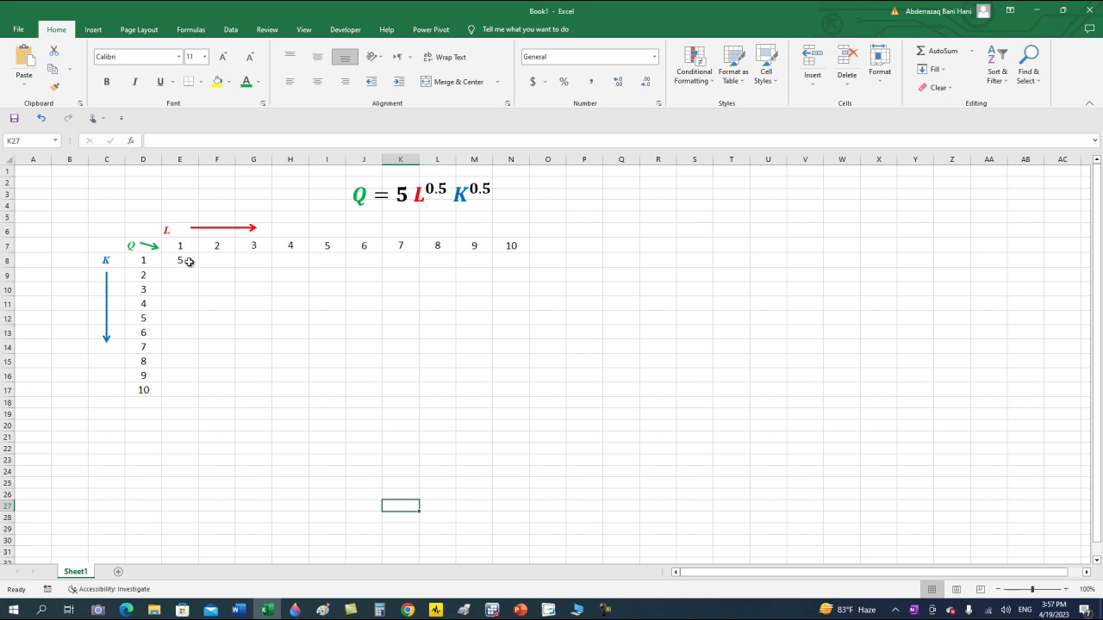
click(189, 261)
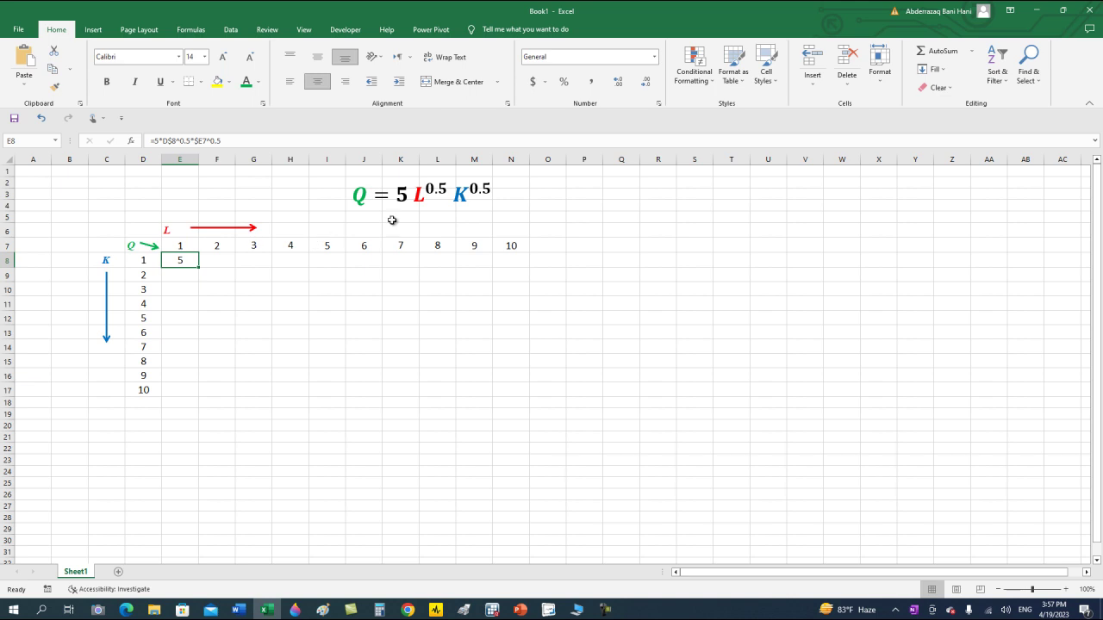
- Enter =5*D$8^0.5*$E7^0.5 in E8 and check that it returns 5
click(157, 141)
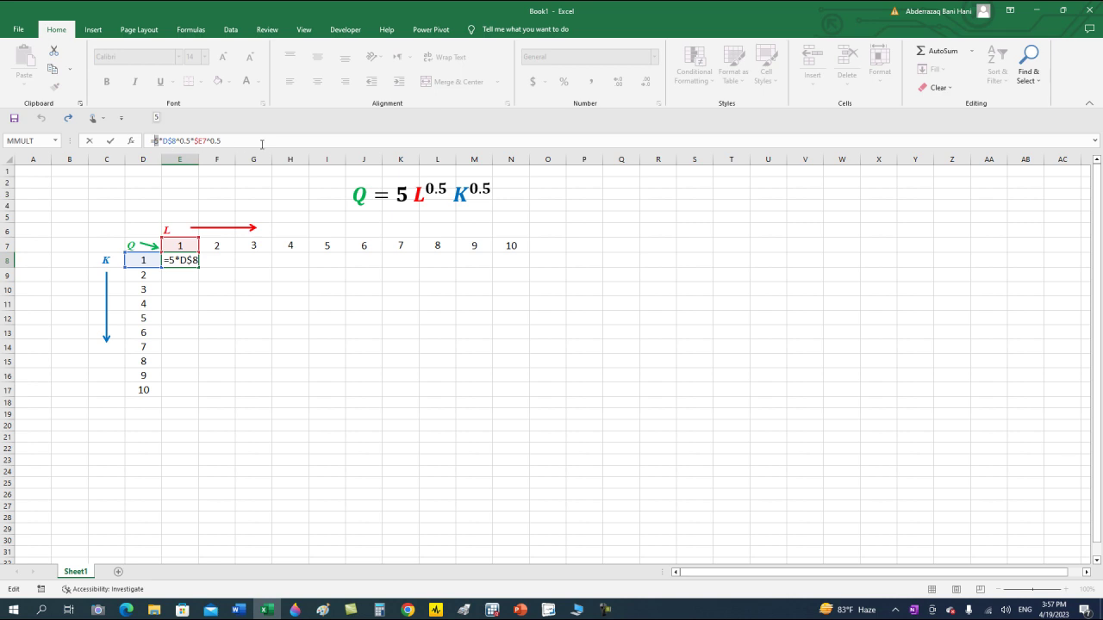
click(222, 141)
key(Return)
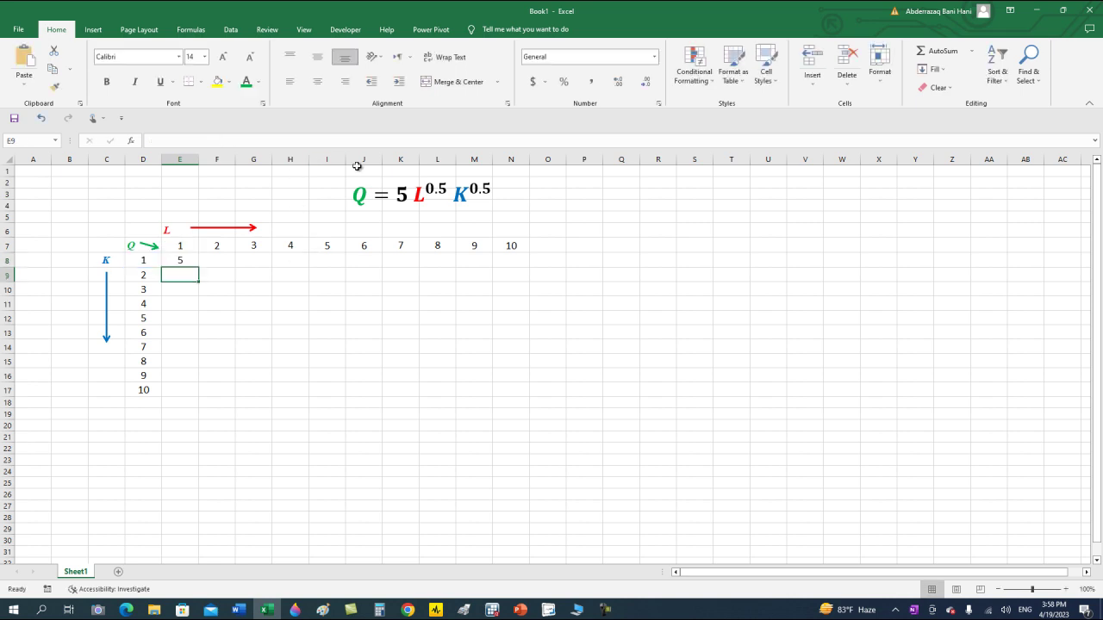
click(192, 260)
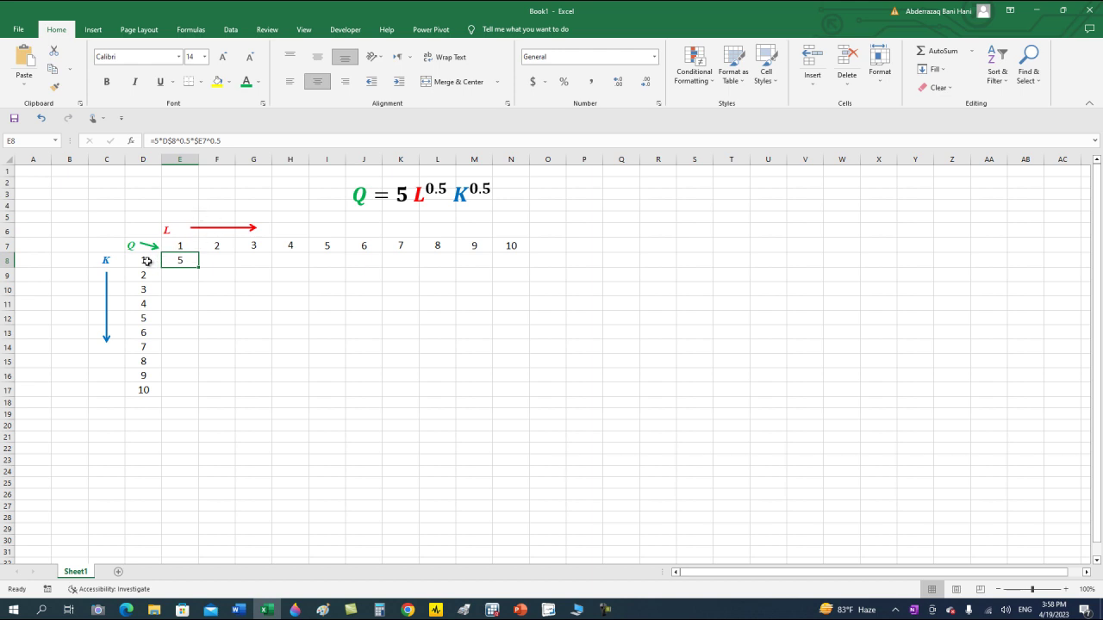
click(219, 317)
click(156, 260)
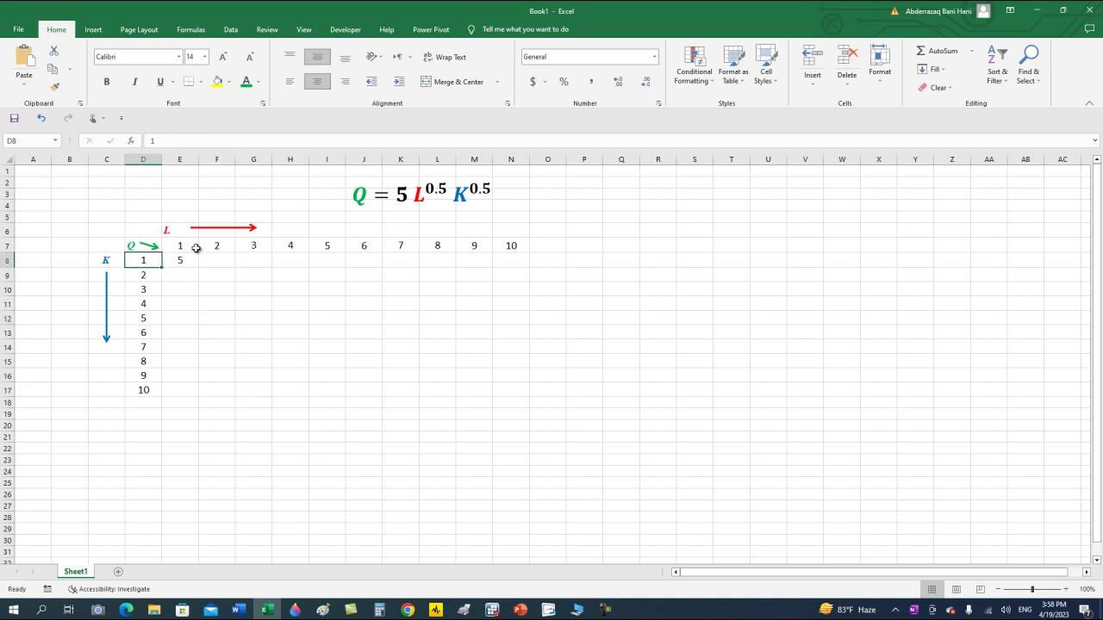
click(195, 248)
click(194, 263)
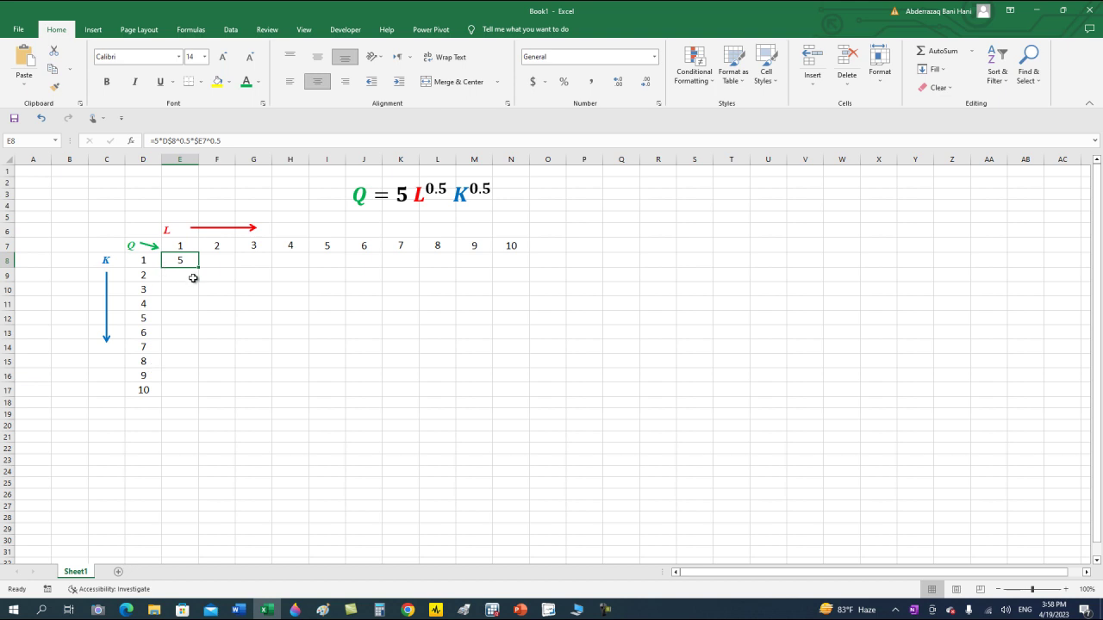
- Fill the E8 formula down to row 17 and across to column N, then select E8:N17
drag(198, 268, 199, 381)
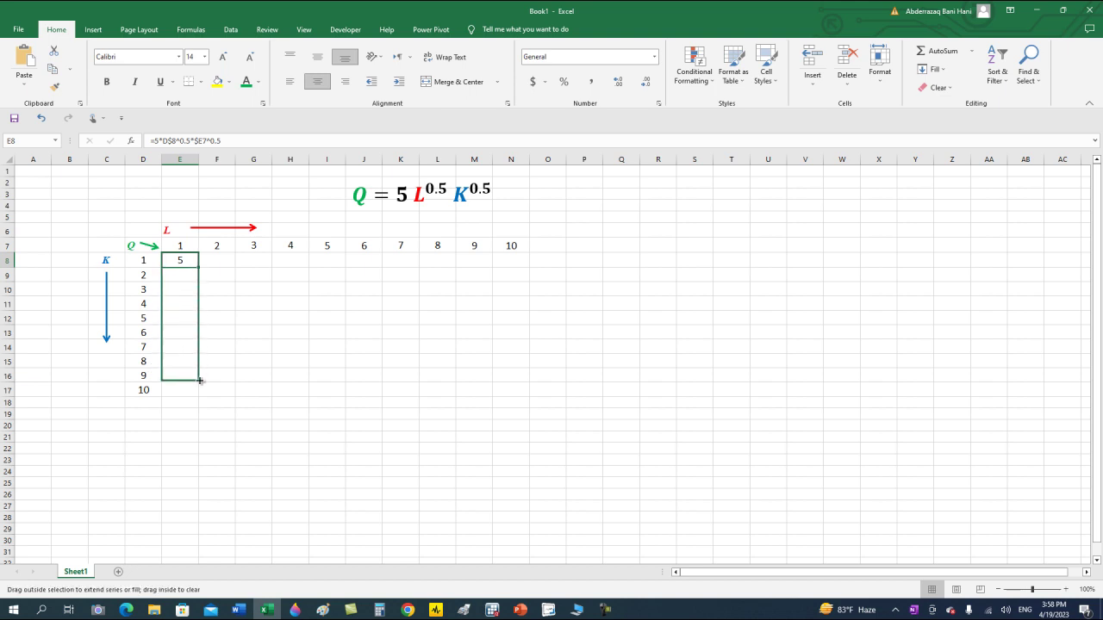
mouse_move(199, 381)
mouse_down()
mouse_move(199, 397)
mouse_move(515, 393)
mouse_up()
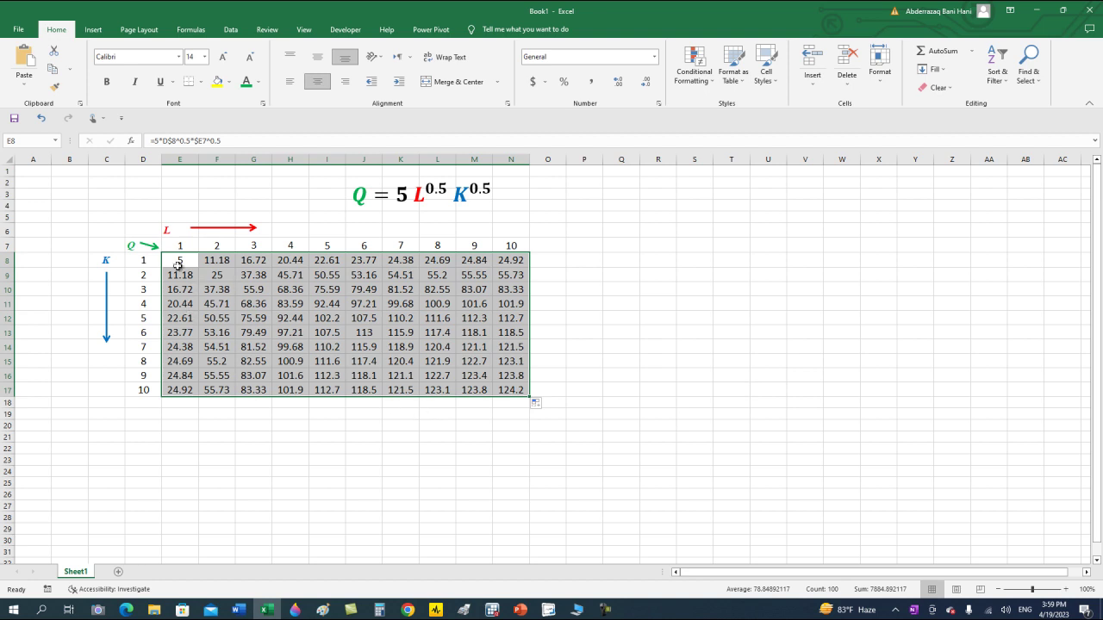
mouse_move(176, 260)
mouse_down()
mouse_move(198, 365)
mouse_move(346, 388)
mouse_move(504, 388)
mouse_up()
- Insert a 3-D Surface chart of E8:N17 from Recommended Charts > All Charts
click(96, 31)
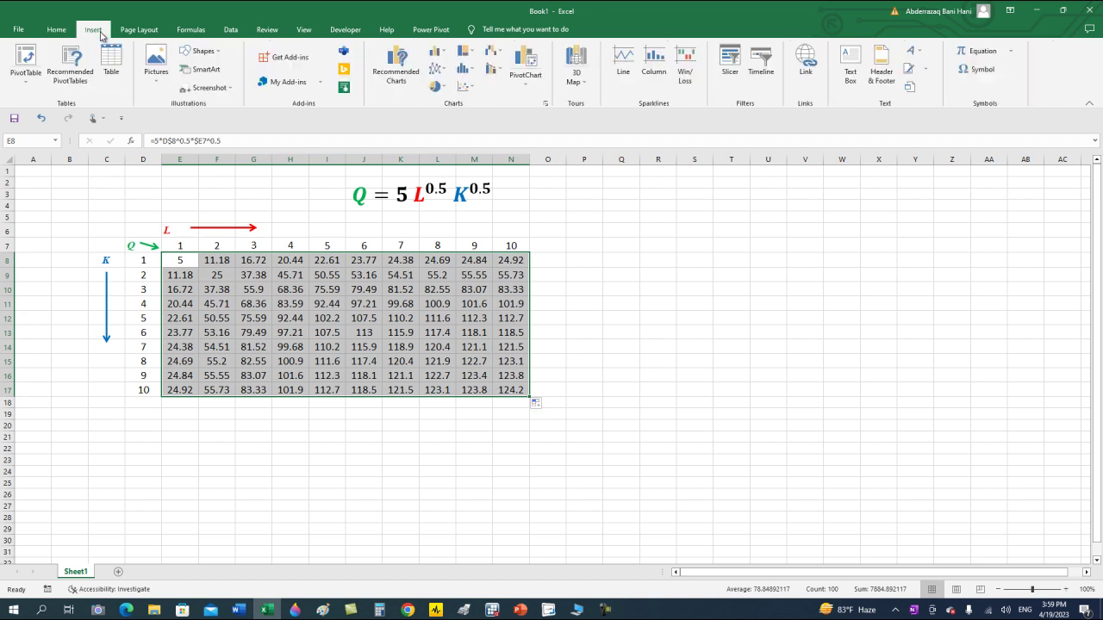
click(402, 69)
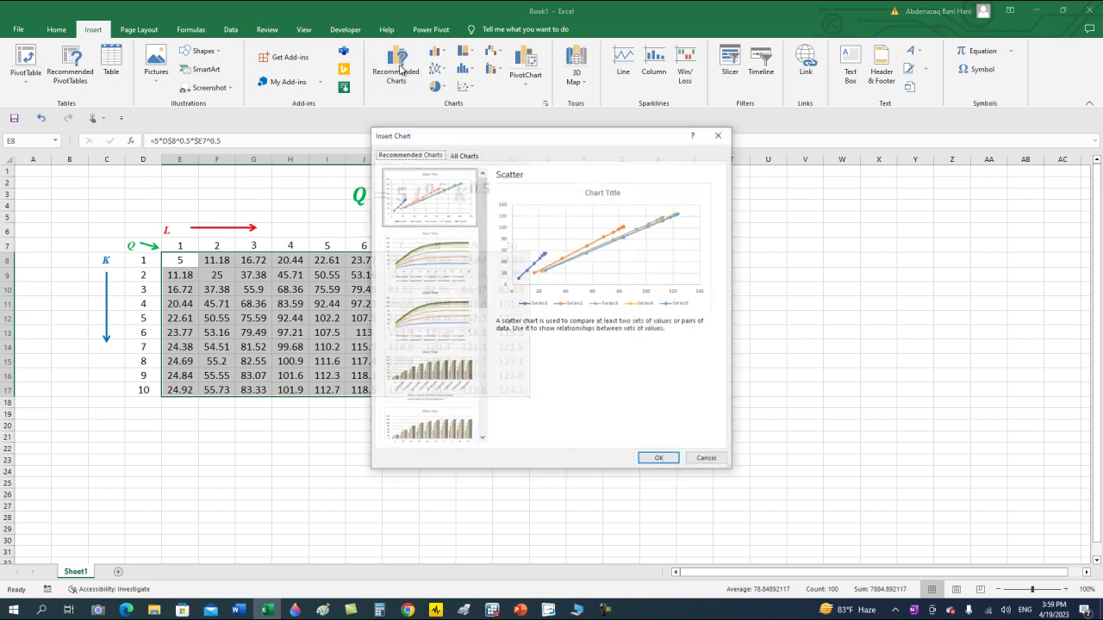
click(466, 155)
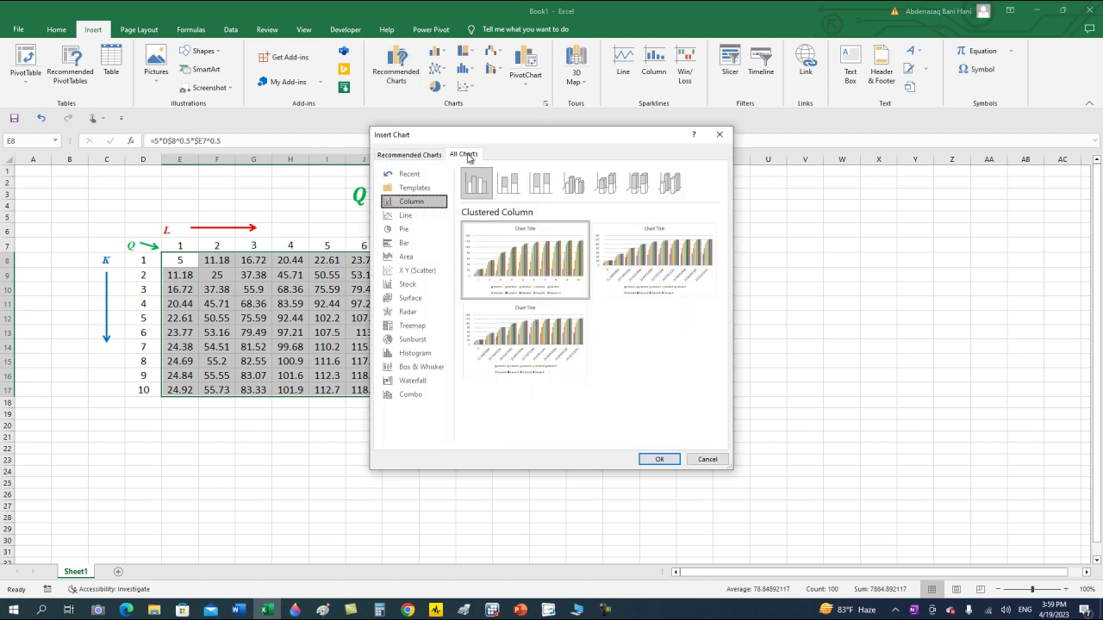
click(425, 303)
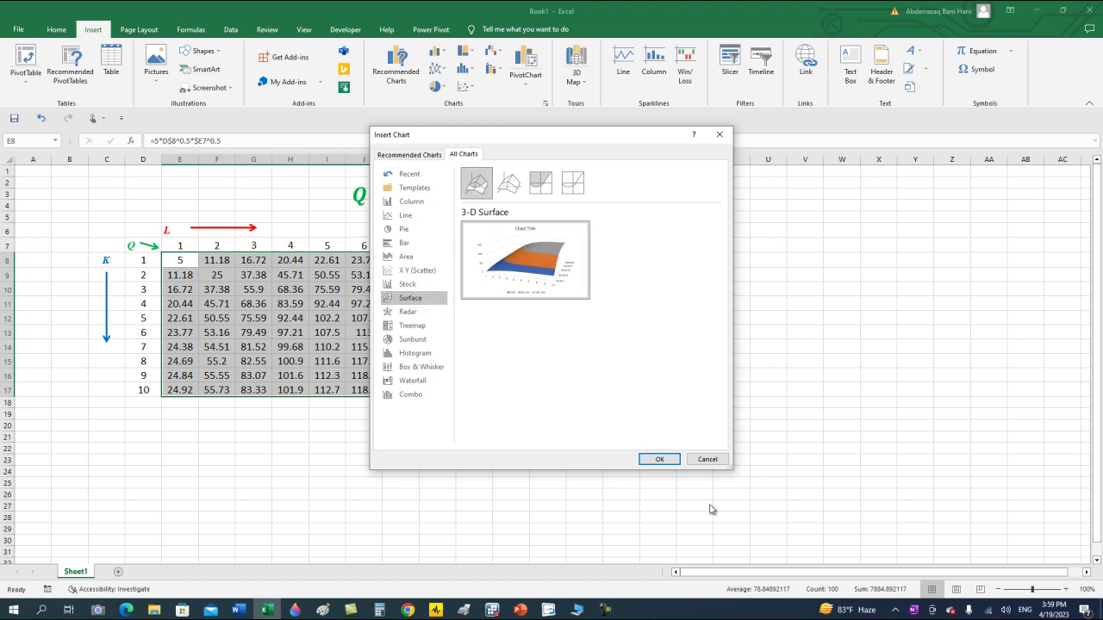
click(657, 461)
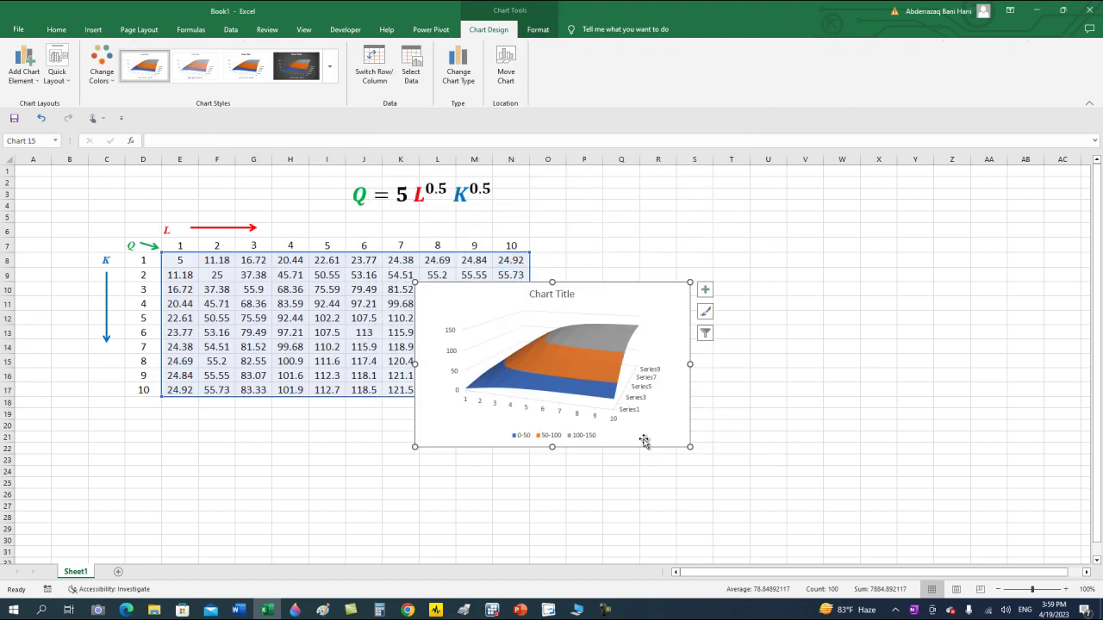
- Move the surface chart beside the table and drag its corners outward to enlarge it
drag(644, 442, 800, 426)
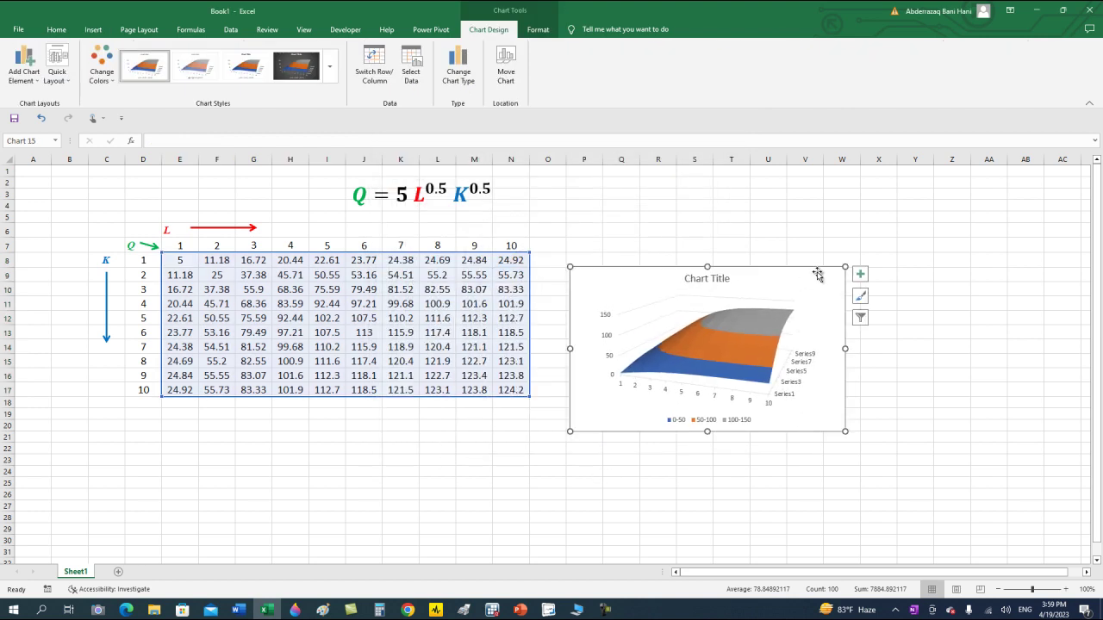
drag(846, 267, 906, 211)
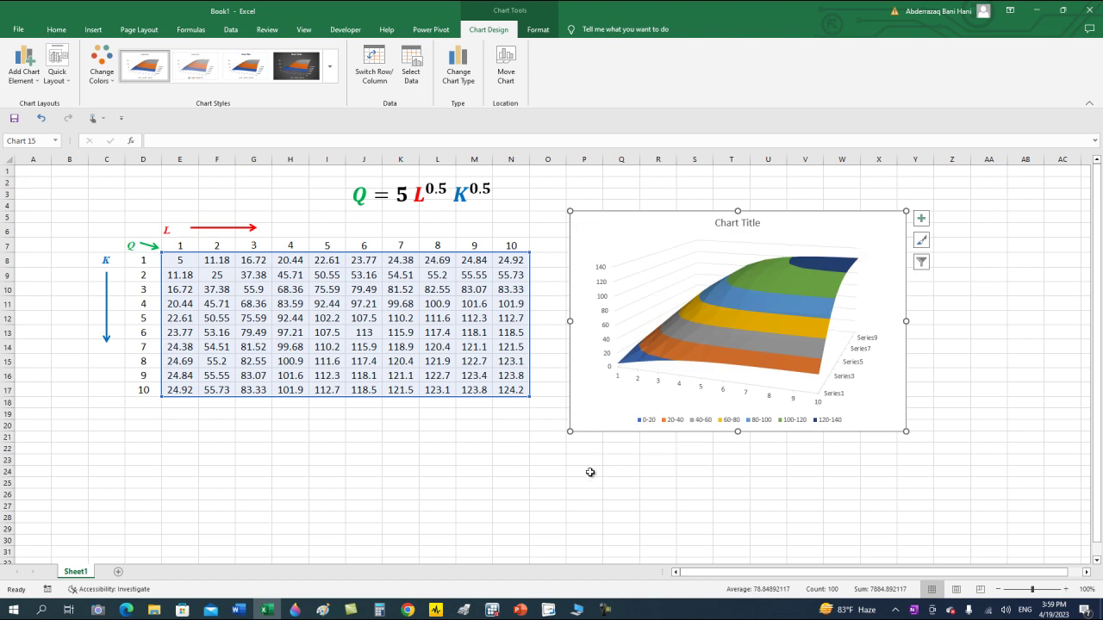
drag(570, 430, 543, 475)
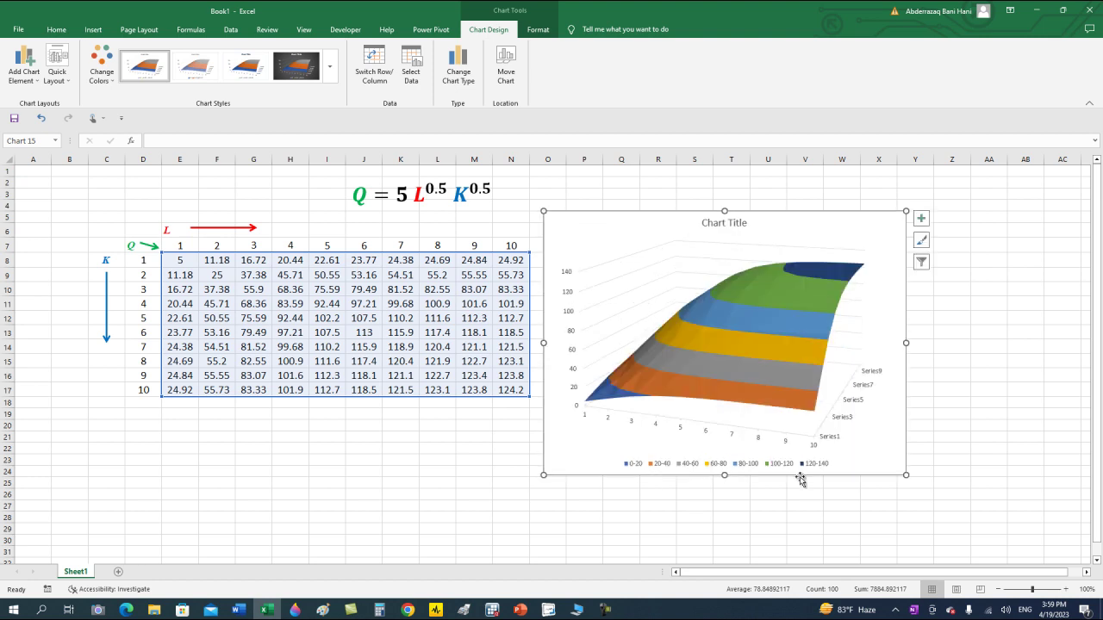
mouse_move(896, 474)
mouse_down()
mouse_move(923, 484)
mouse_move(886, 485)
mouse_up()
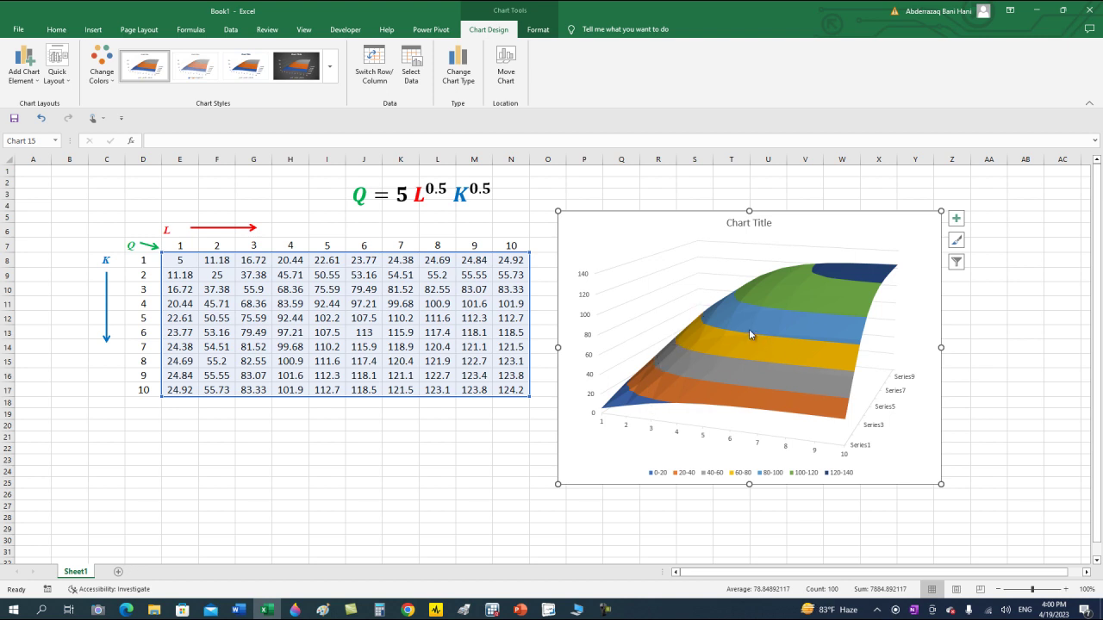
- Shift the surface chart further right so it clears the table
click(459, 458)
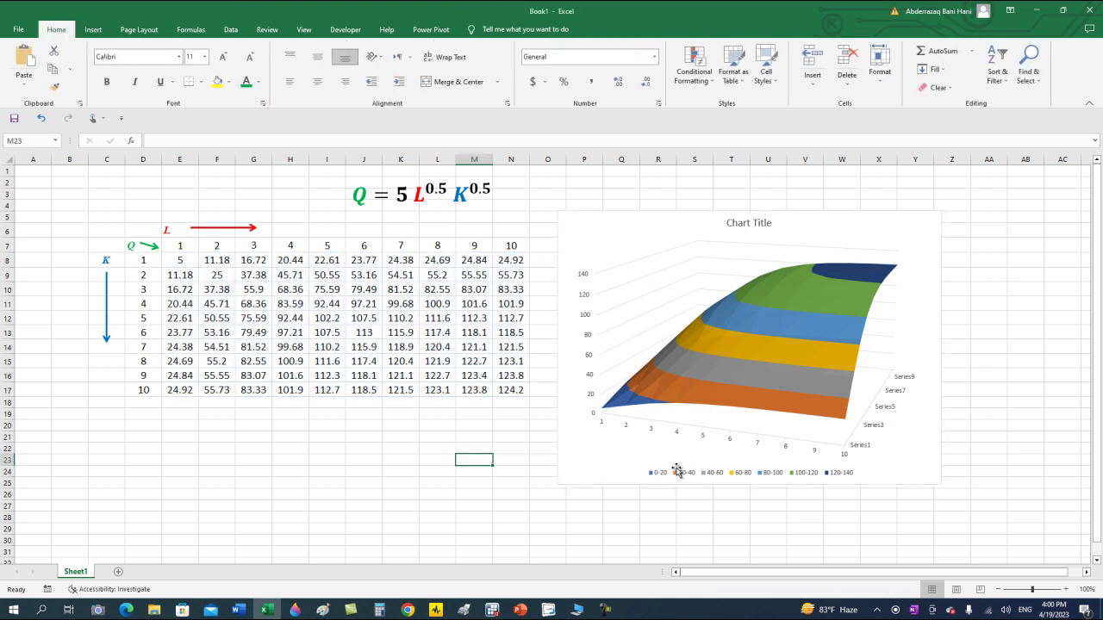
click(678, 479)
click(675, 475)
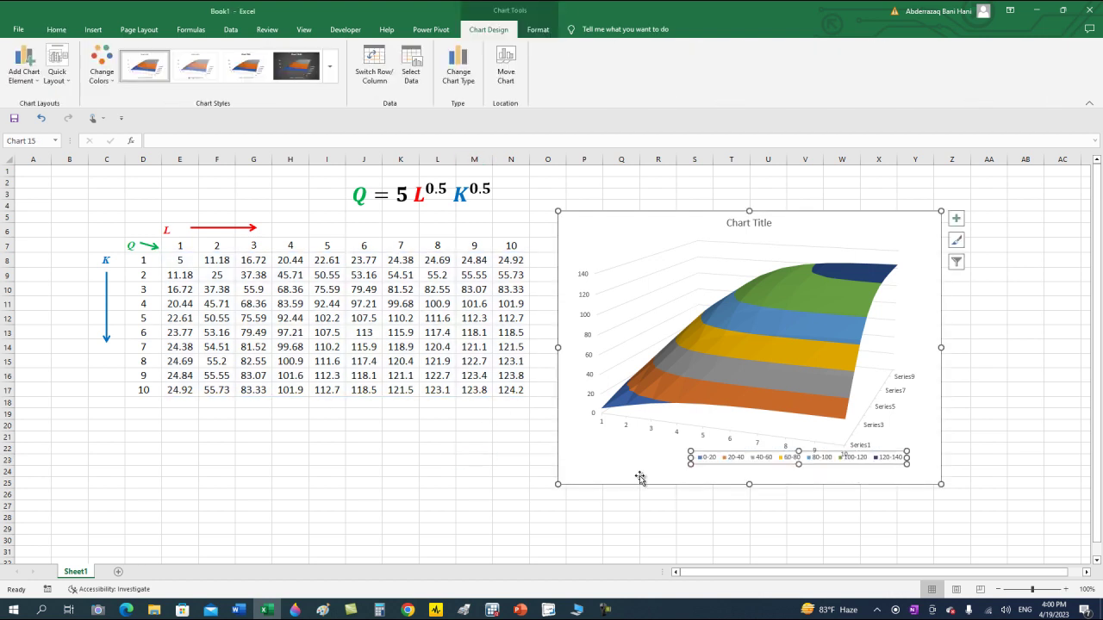
drag(631, 482, 711, 472)
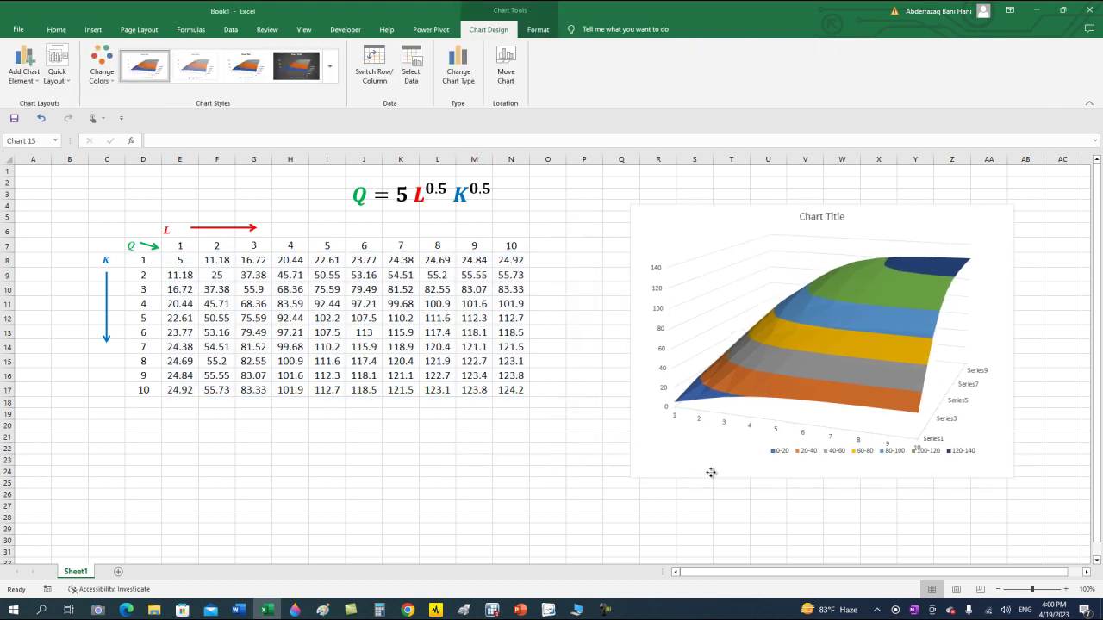
- Pick the freehand curve line tool from the Insert Shapes gallery
click(95, 32)
click(186, 52)
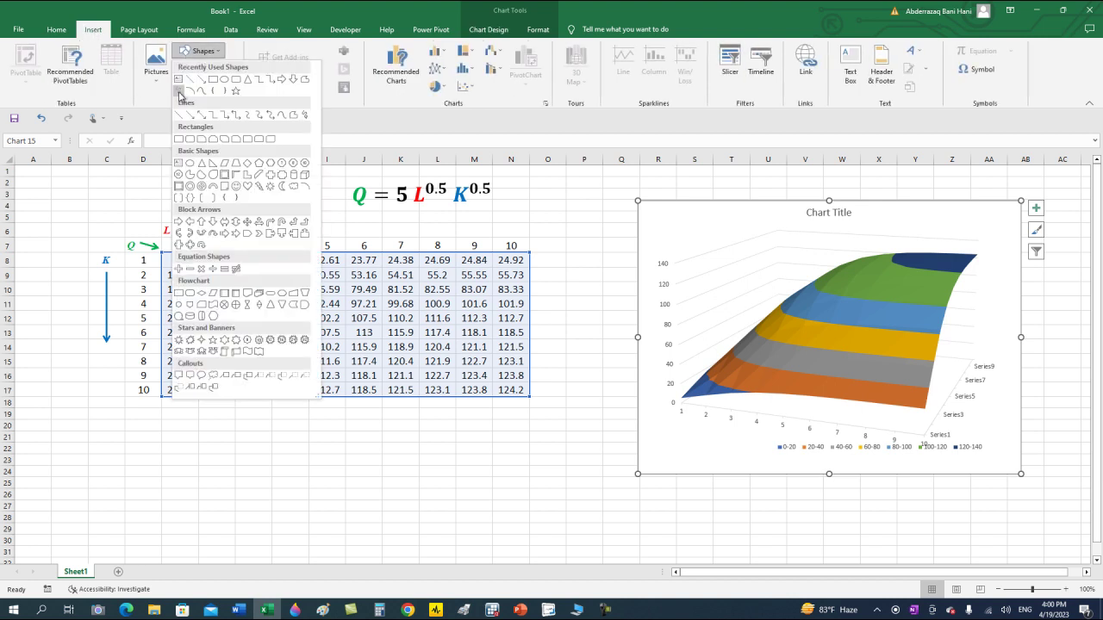
click(180, 93)
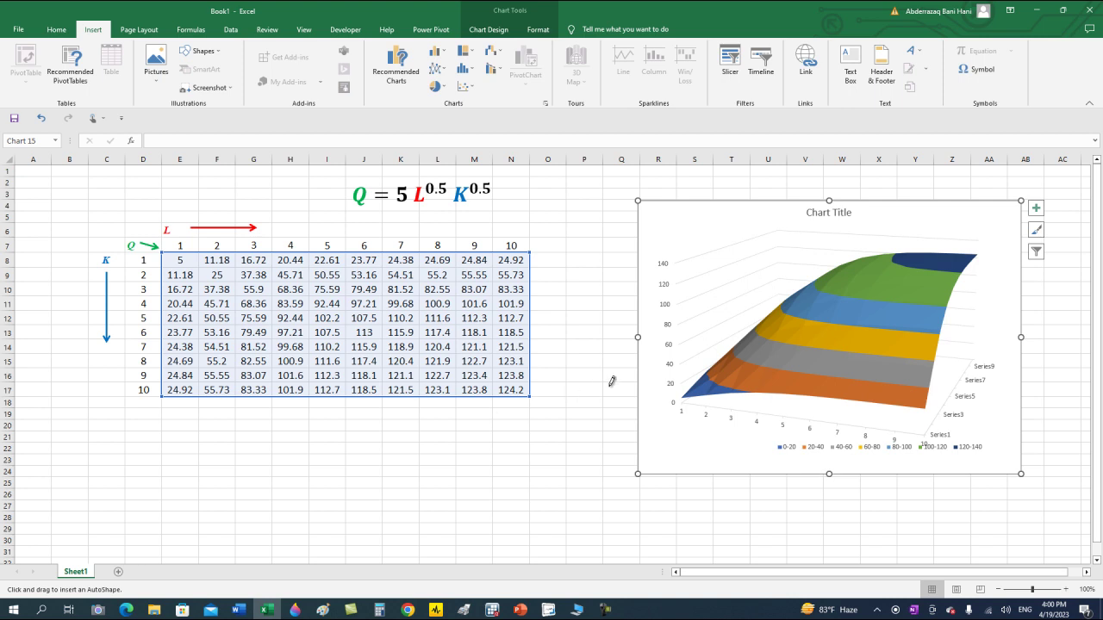
- Sketch two convex isoquant curves below the table, the second with the Scribble tool
mouse_move(342, 434)
mouse_down()
mouse_move(386, 493)
mouse_move(432, 510)
mouse_move(447, 495)
mouse_up()
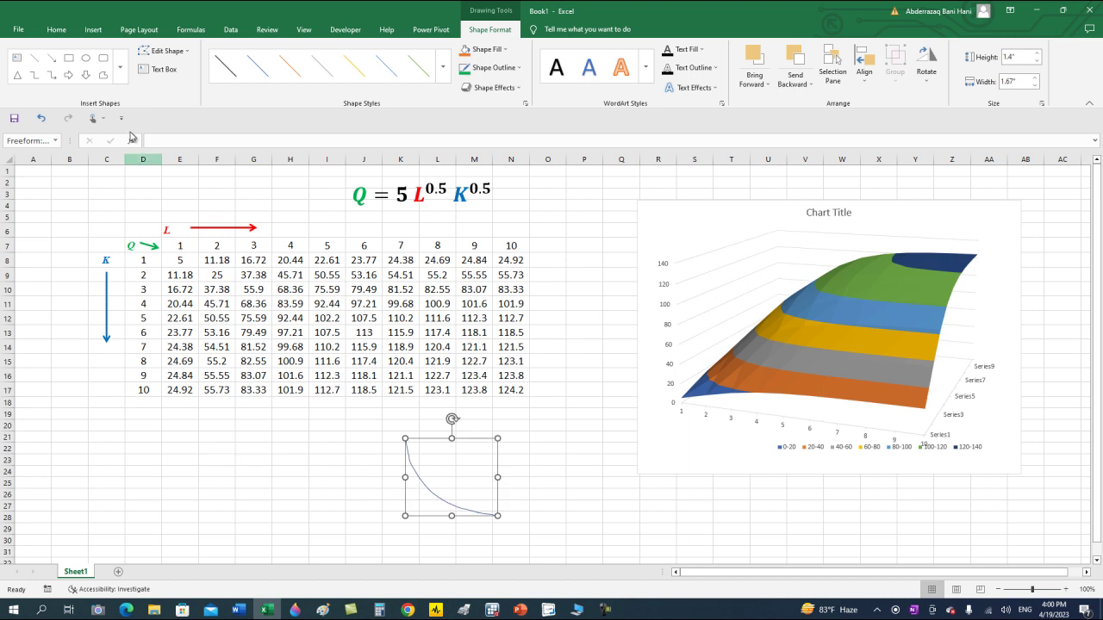
click(119, 80)
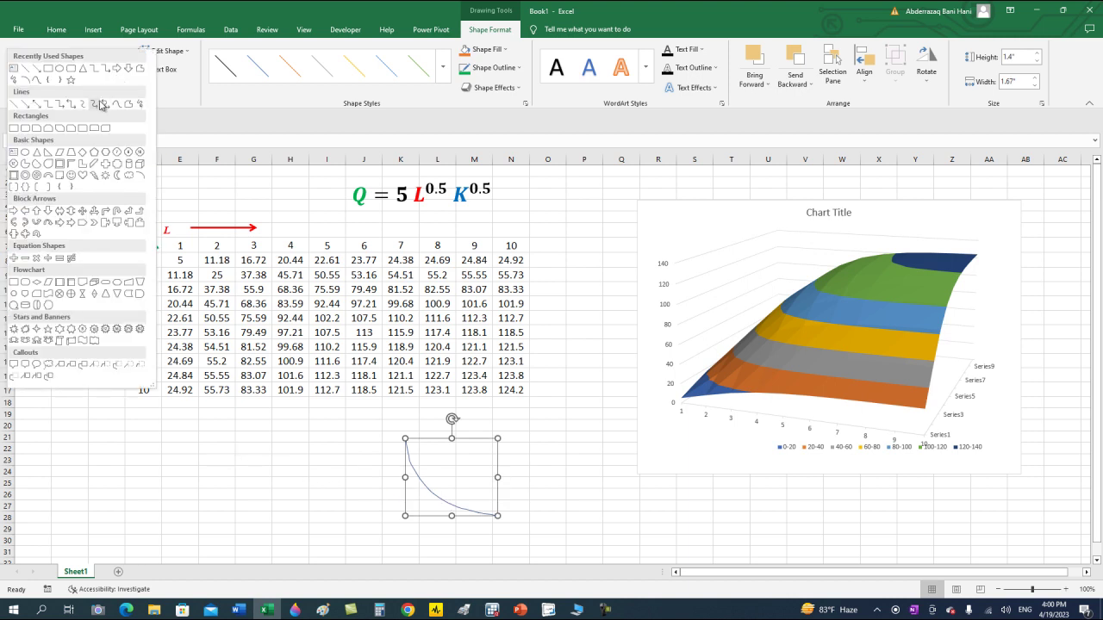
click(13, 79)
mouse_move(288, 428)
mouse_down()
mouse_move(312, 480)
mouse_move(349, 506)
mouse_up()
- Reposition and rotate the first curve to a flatter angle, then select the left curve
mouse_move(438, 503)
mouse_down()
mouse_move(633, 472)
mouse_move(750, 383)
mouse_up()
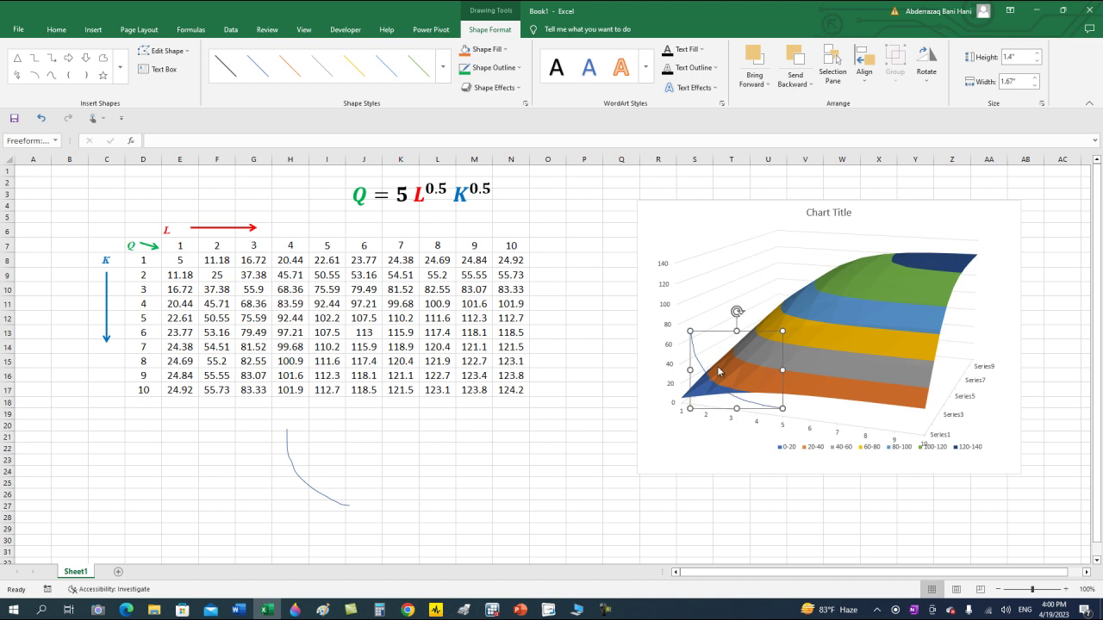
drag(738, 311, 722, 303)
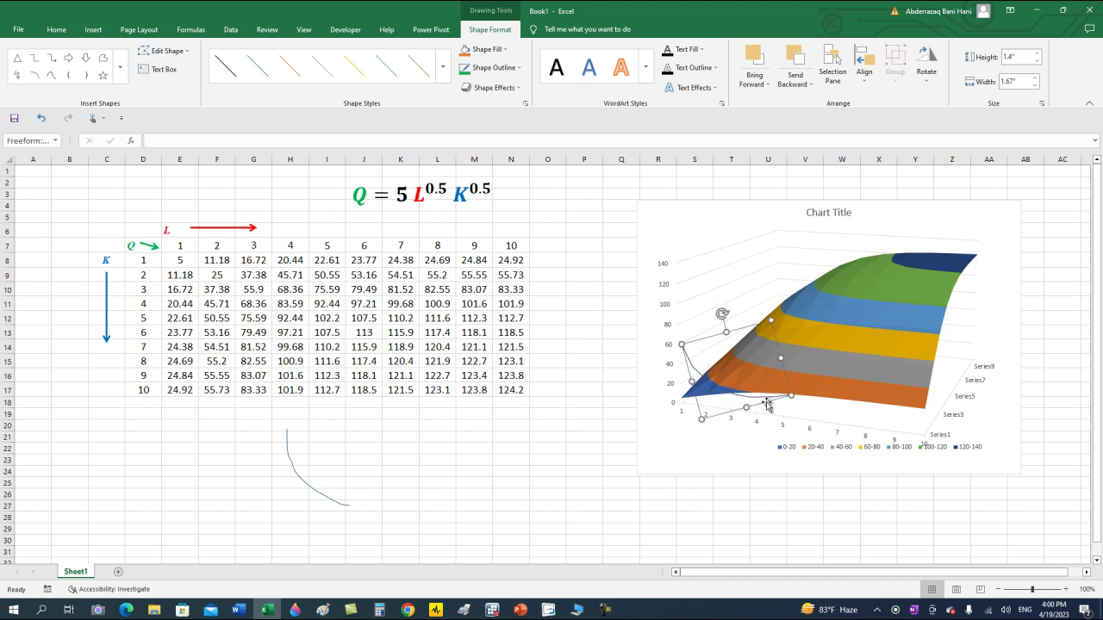
mouse_move(767, 405)
mouse_down()
mouse_move(785, 392)
mouse_move(526, 496)
mouse_move(511, 522)
mouse_move(475, 524)
mouse_up()
click(325, 499)
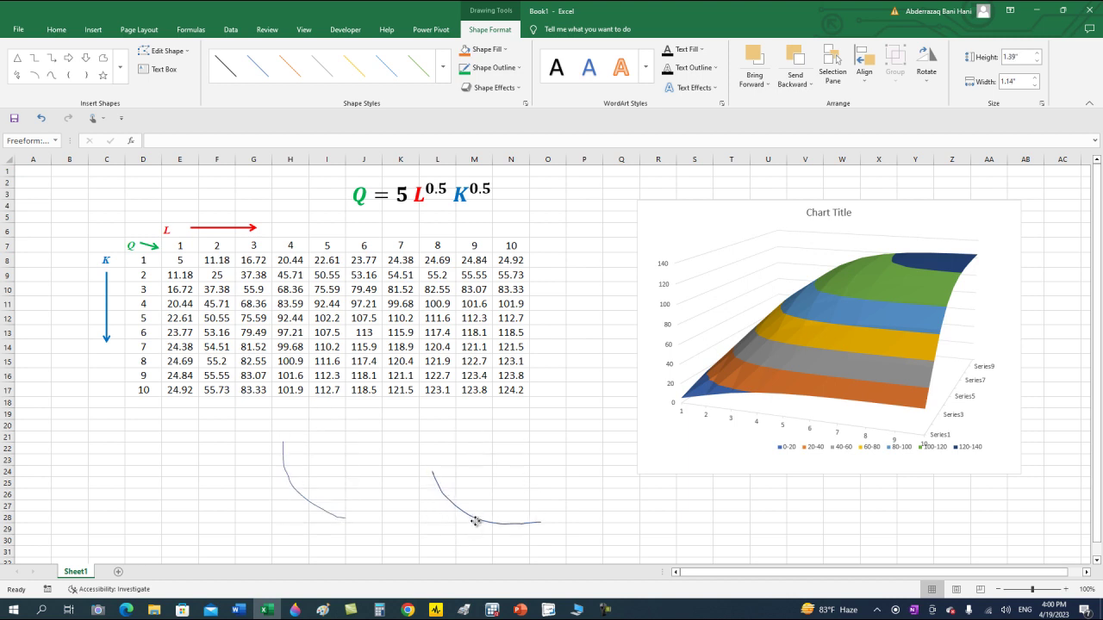